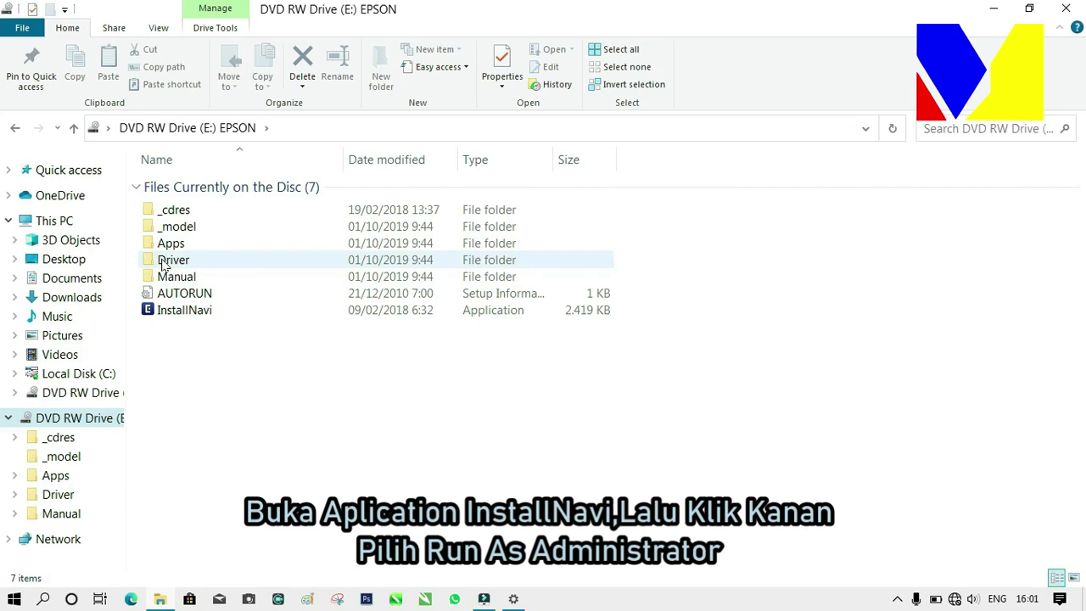
Run the InstallNavi application from the EPSON disc as administrator.
click(164, 314)
double_click(161, 310)
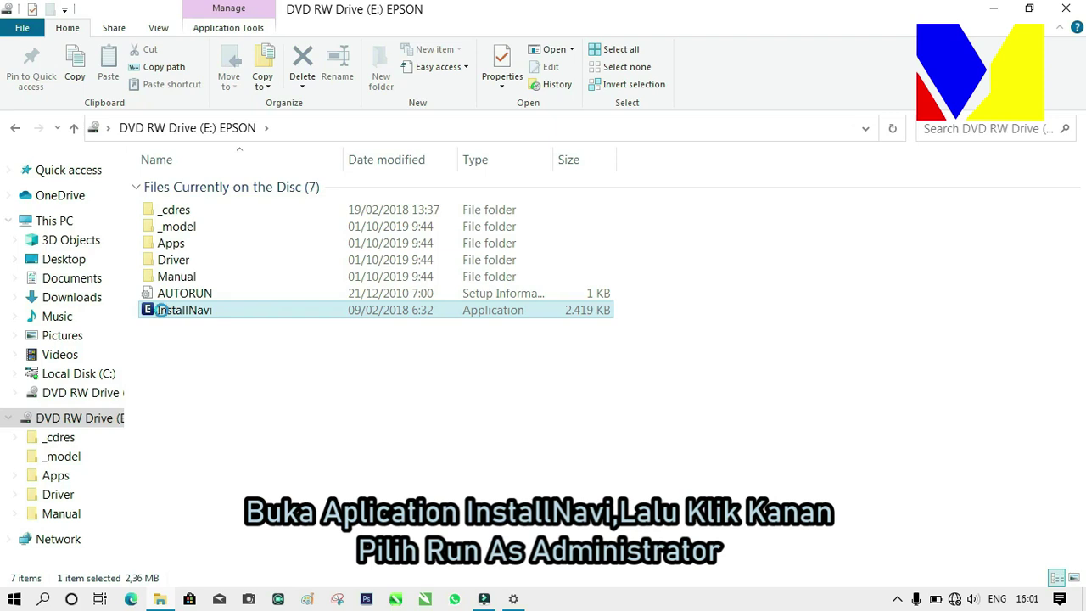
right_click(161, 310)
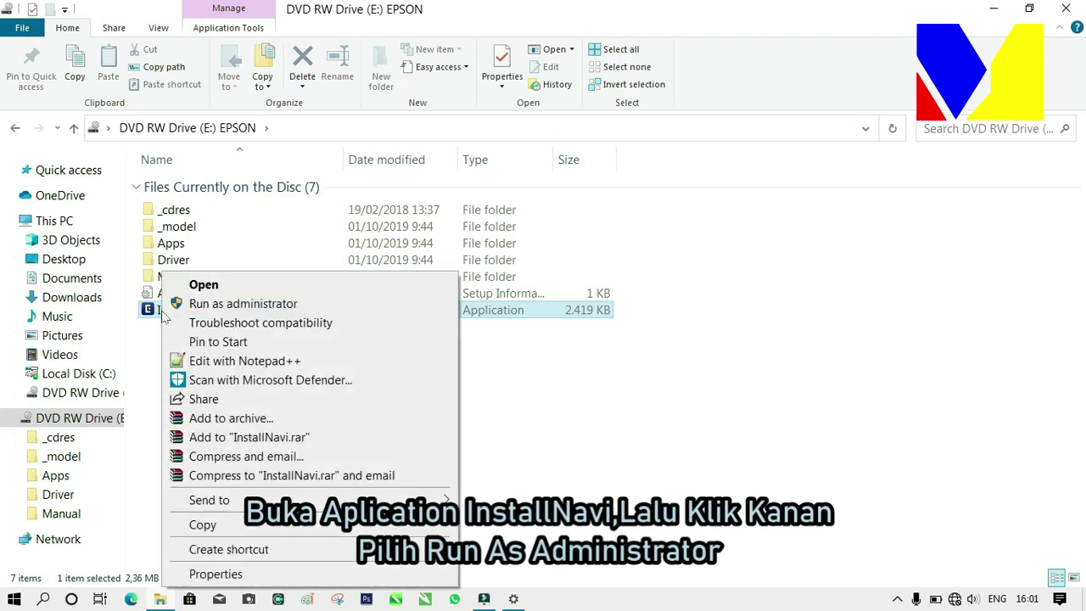
click(227, 303)
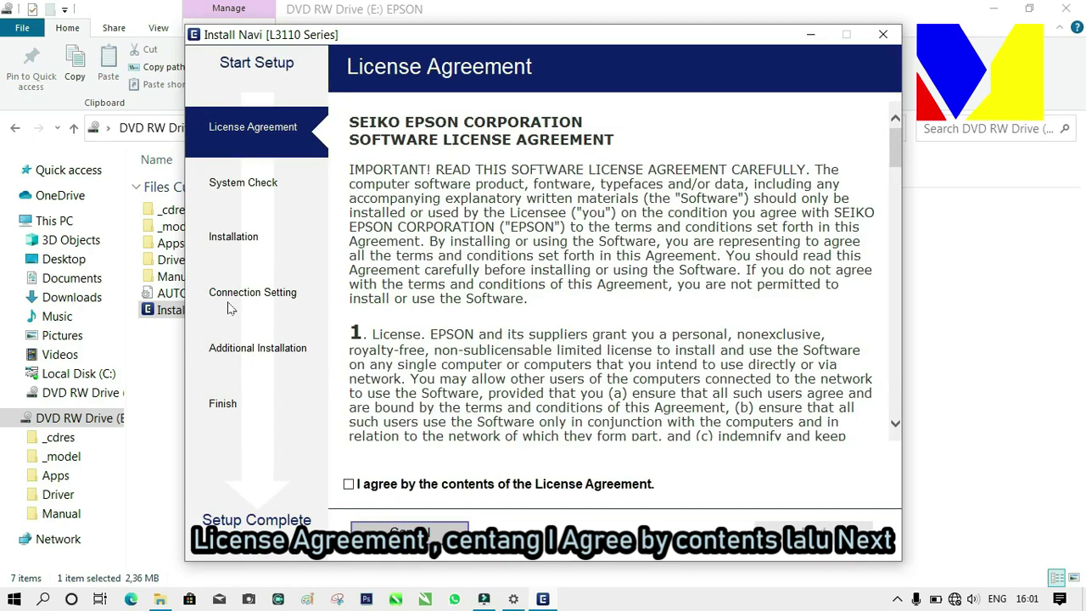
Agree to the Epson license agreement and proceed with installing the latest driver version.
click(349, 485)
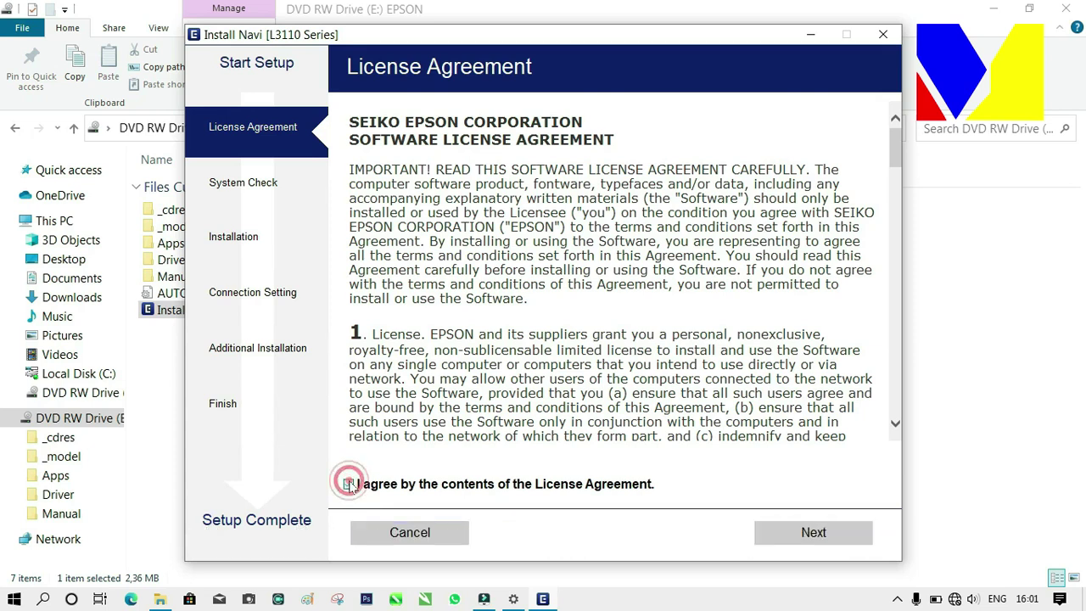
click(812, 540)
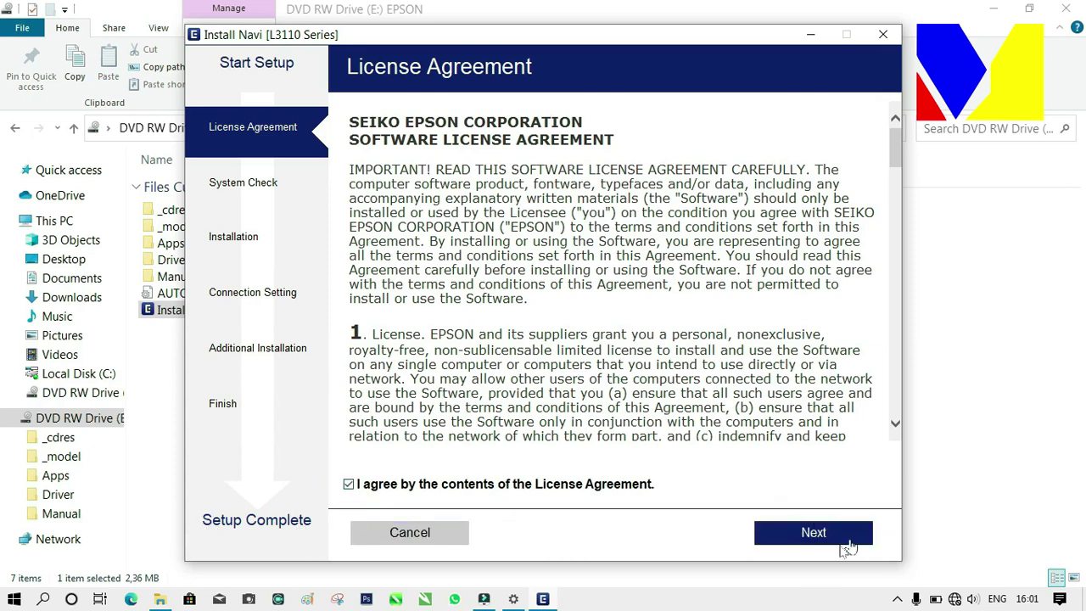
click(821, 534)
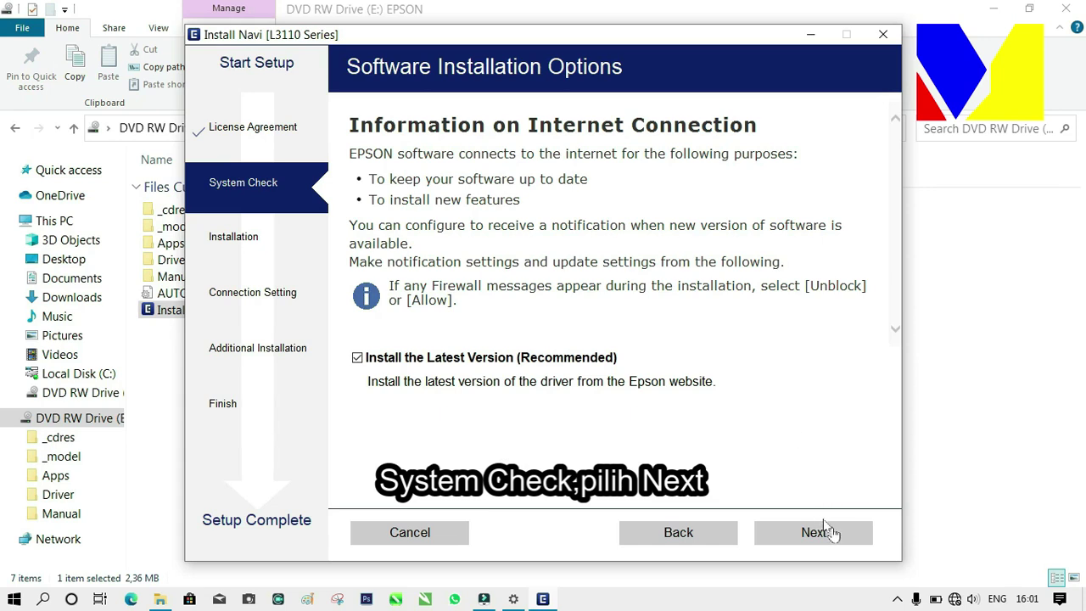
click(834, 534)
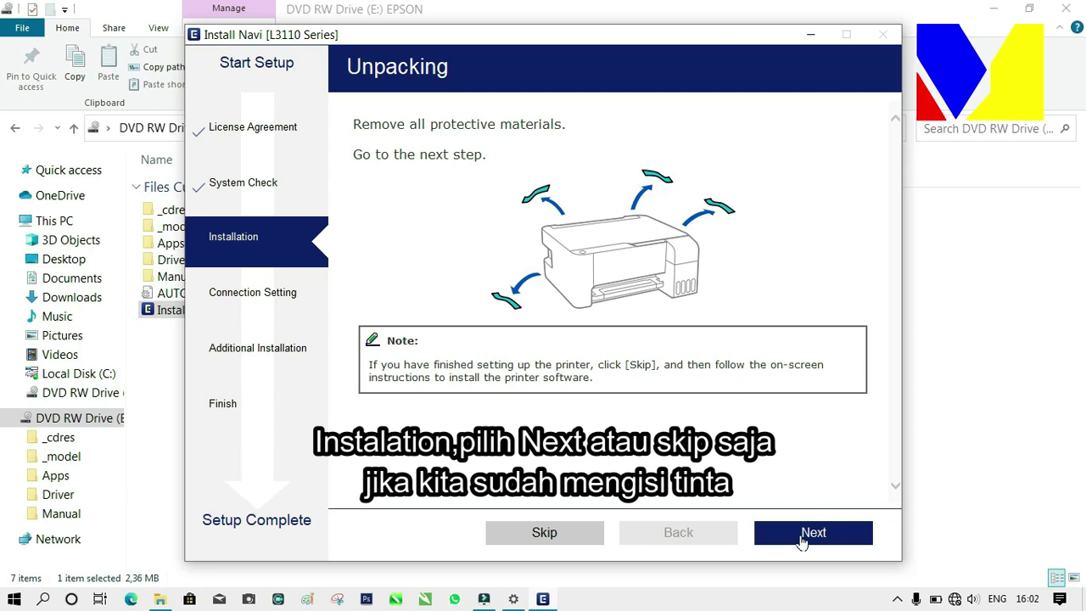
Skip the ink filling guide and complete the connection setting without printing a test page.
click(801, 532)
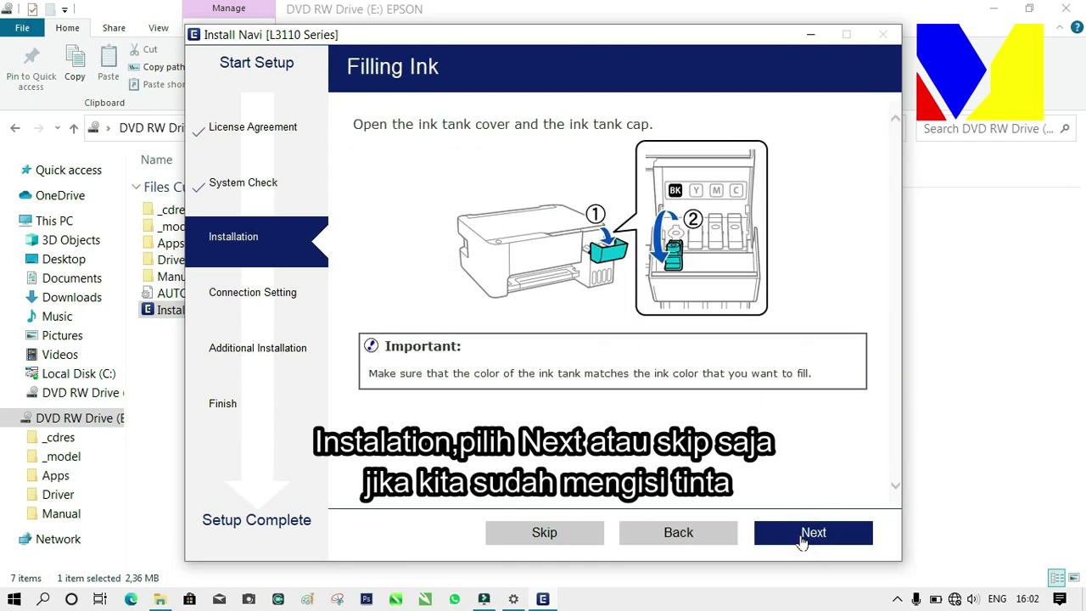
click(568, 535)
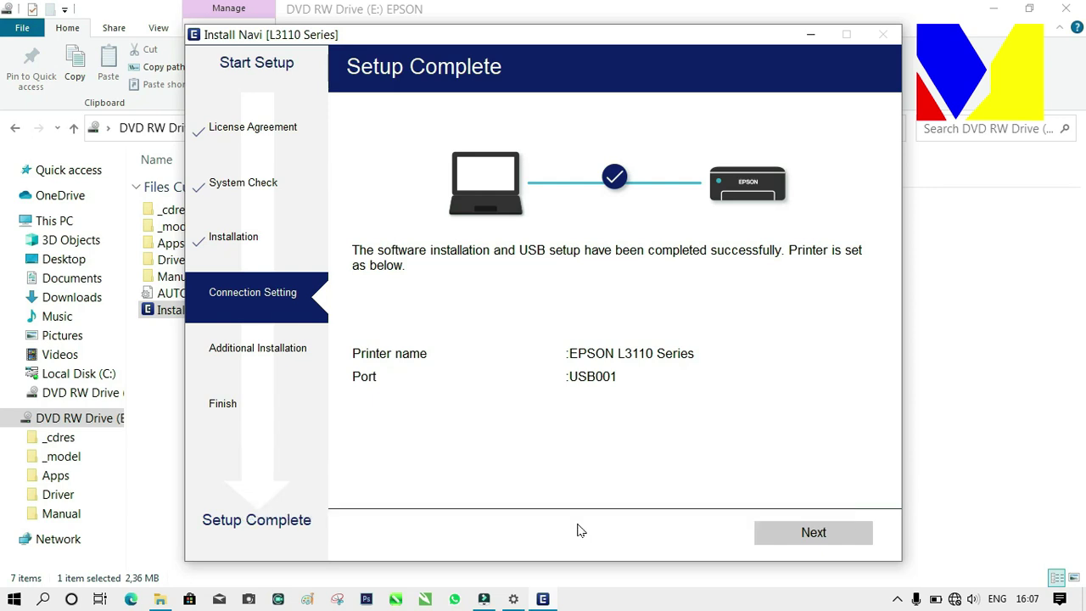
click(795, 532)
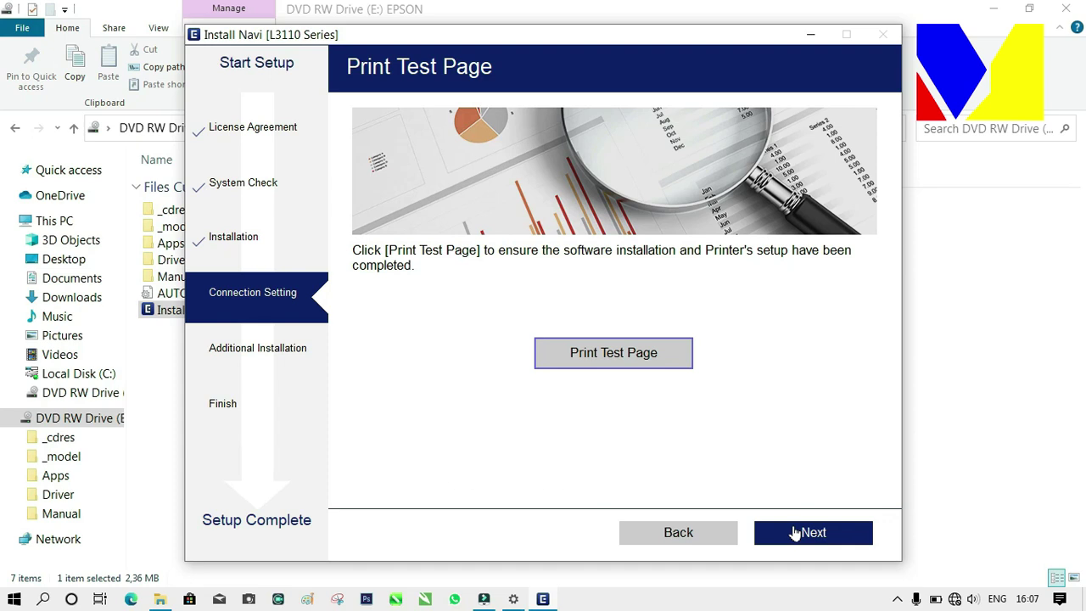
click(795, 533)
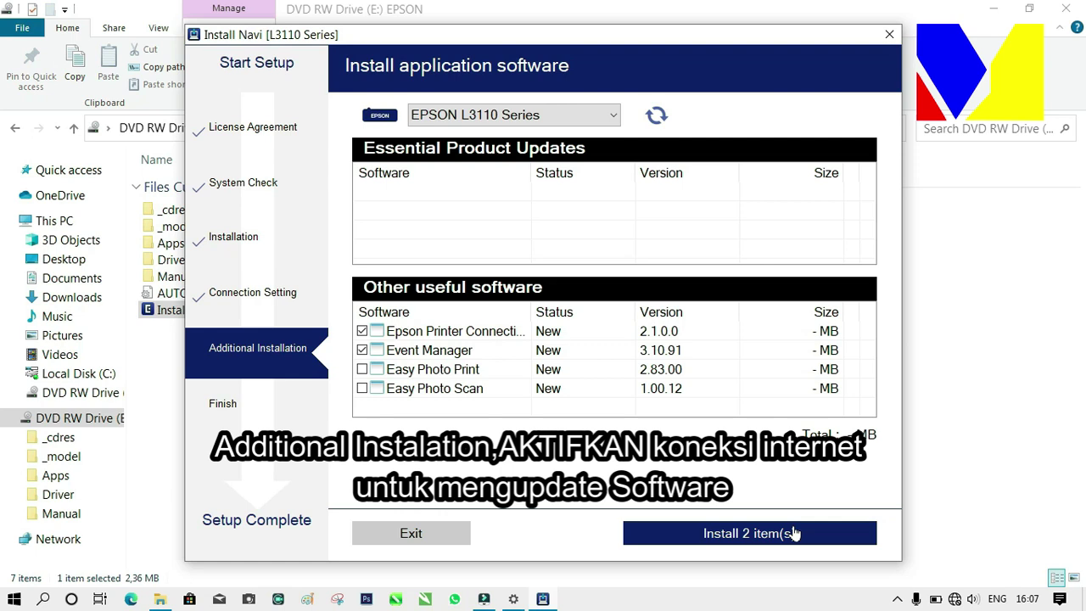
Connect the computer to the first listed Wi-Fi network so the additional software can be installed.
click(755, 541)
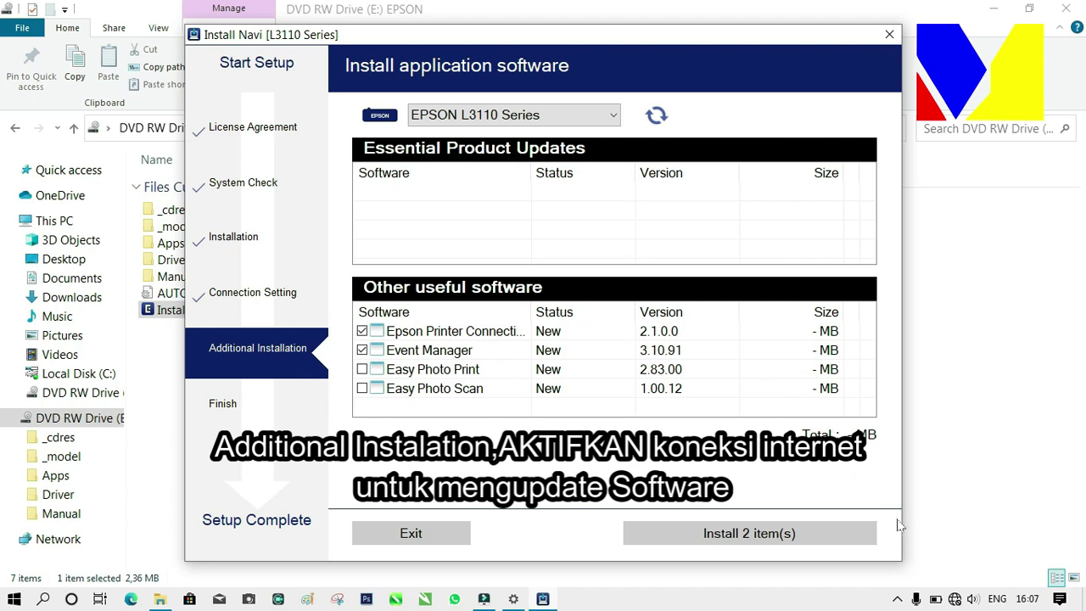
click(955, 599)
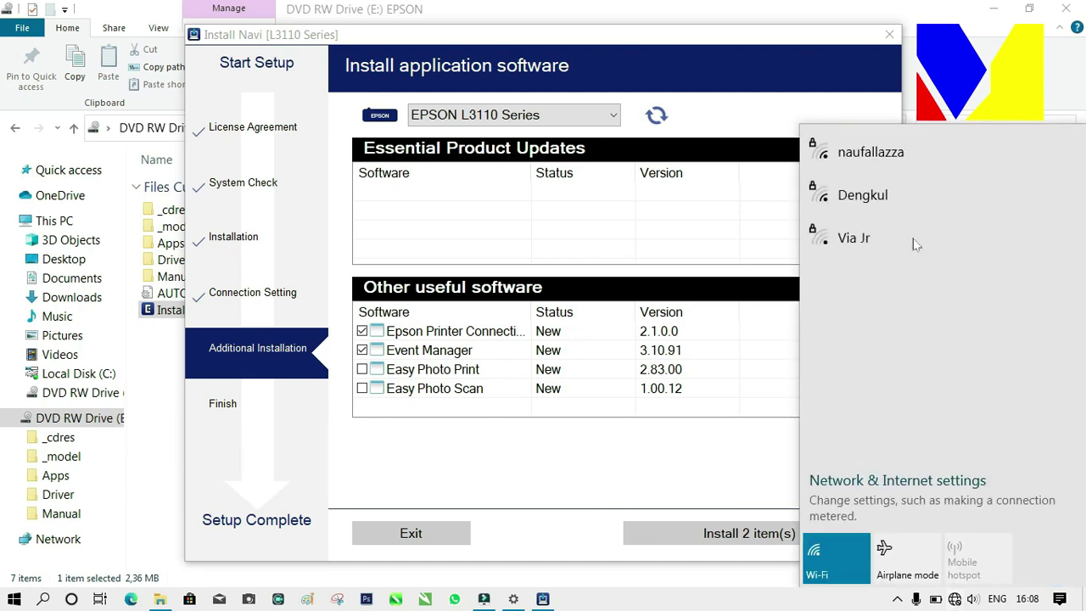
click(886, 163)
click(845, 197)
click(976, 245)
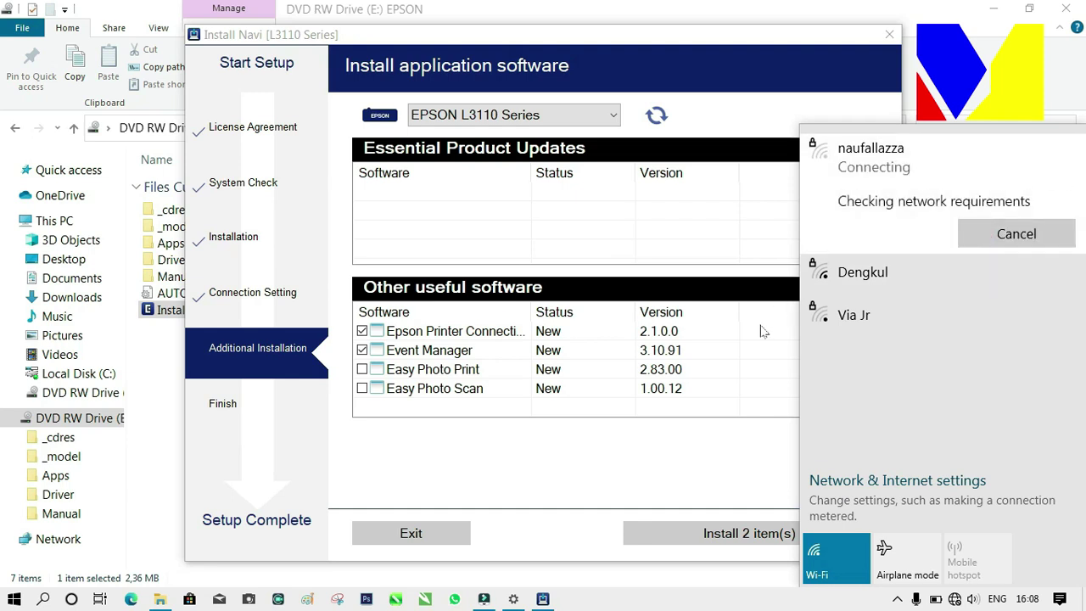
click(695, 446)
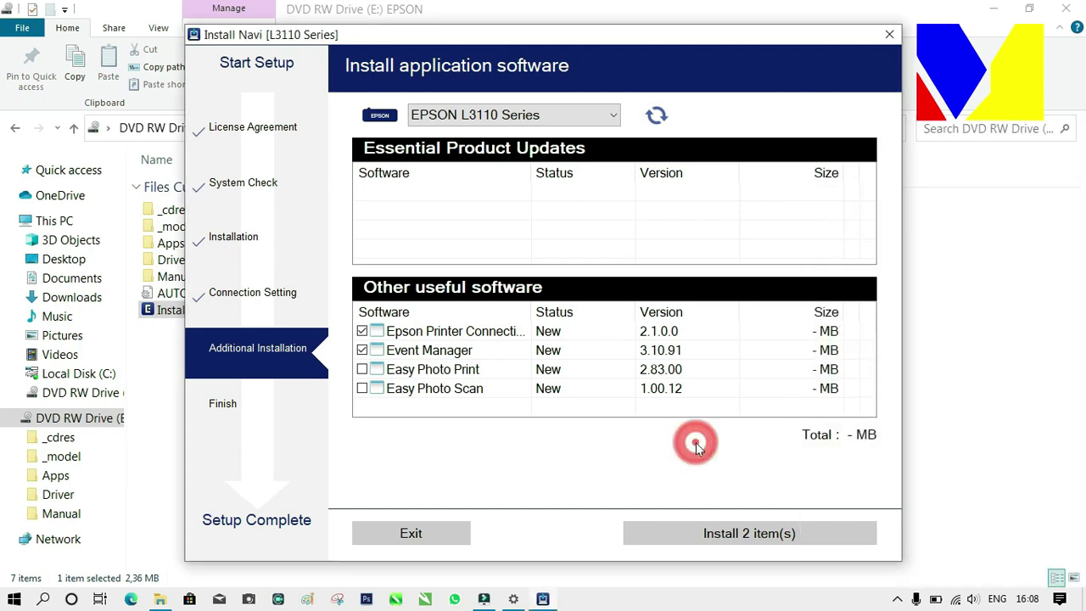
Install the two preselected additional programs, agreeing to the Epson license and allowing Event Manager to communicate through Windows Firewall.
click(734, 536)
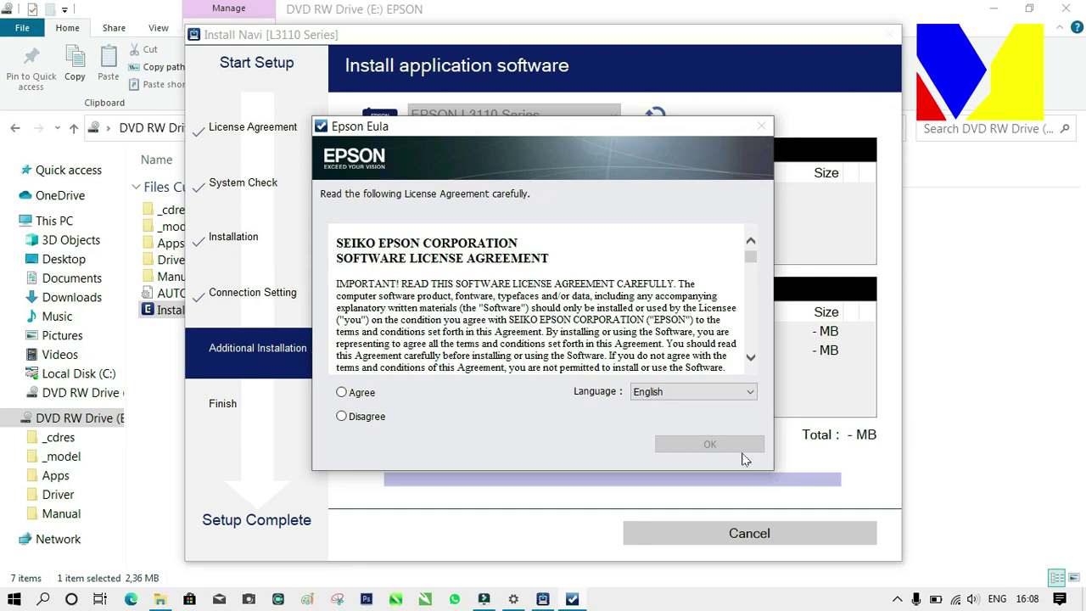
click(342, 392)
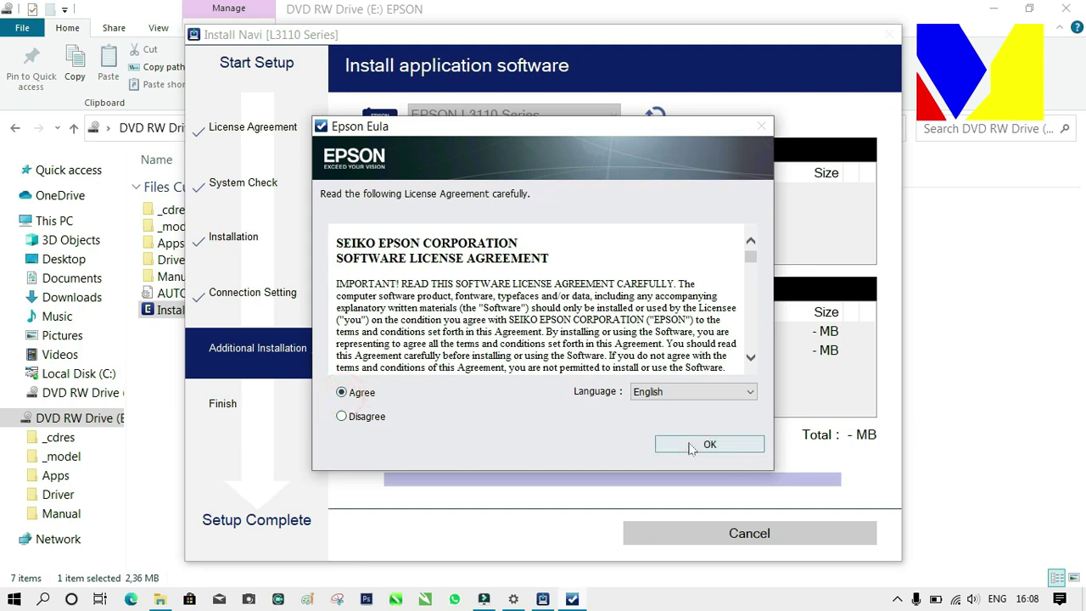
click(690, 445)
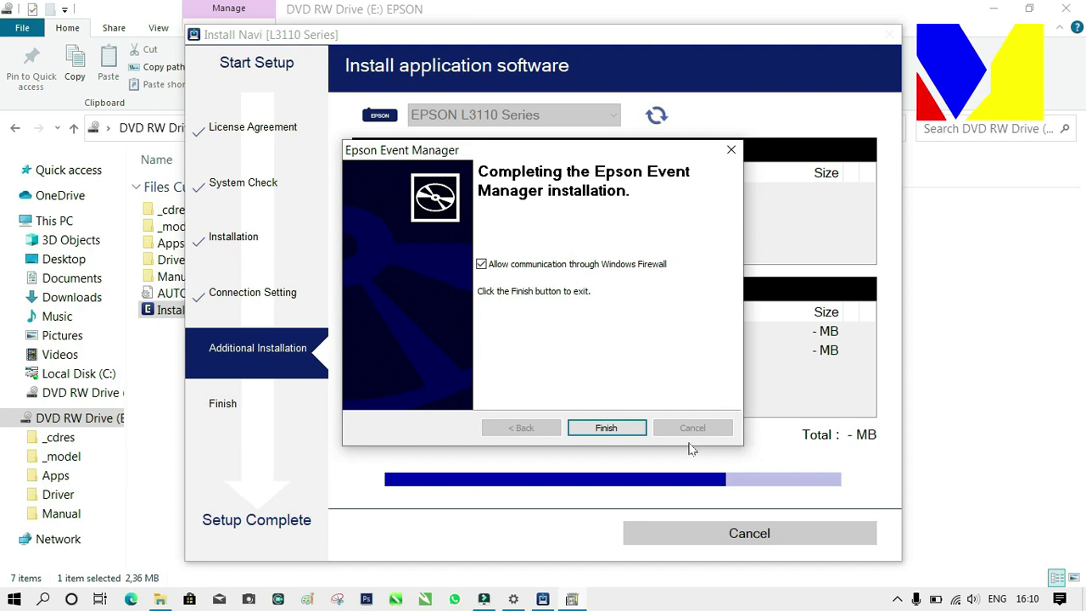
click(606, 428)
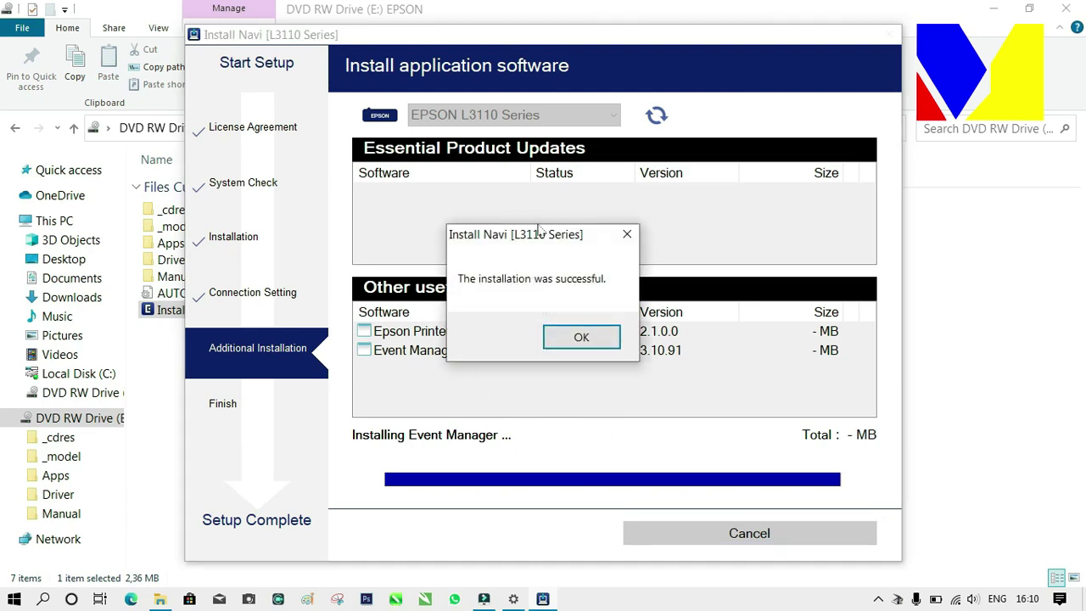
click(581, 339)
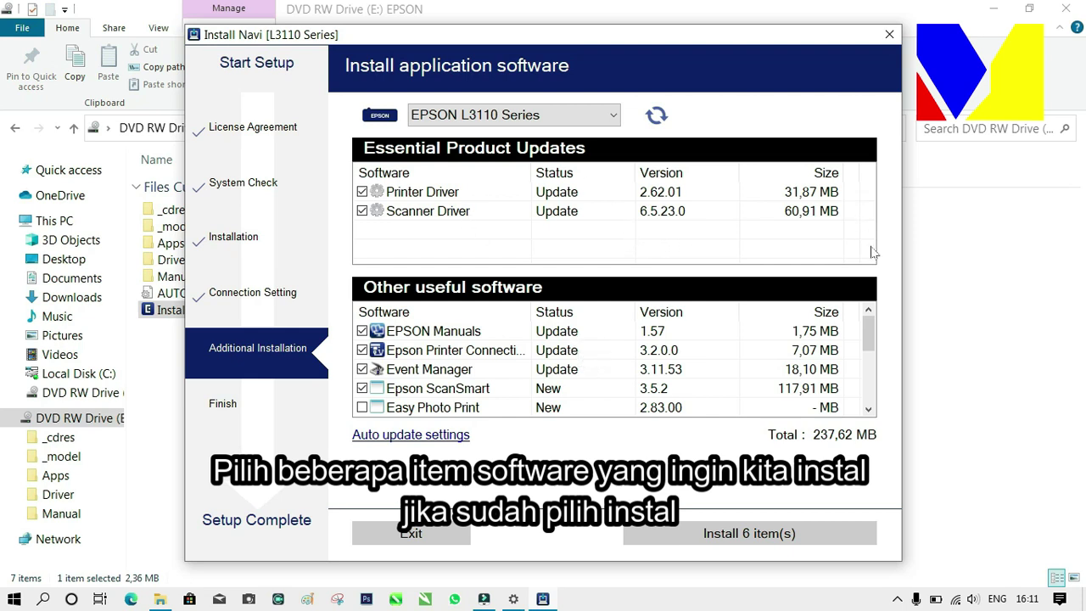
Review the software list and install the six preselected items, including the printer and scanner driver updates, with the file explorer window minimized.
mouse_move(867, 329)
mouse_down()
mouse_move(866, 384)
mouse_move(863, 336)
mouse_up()
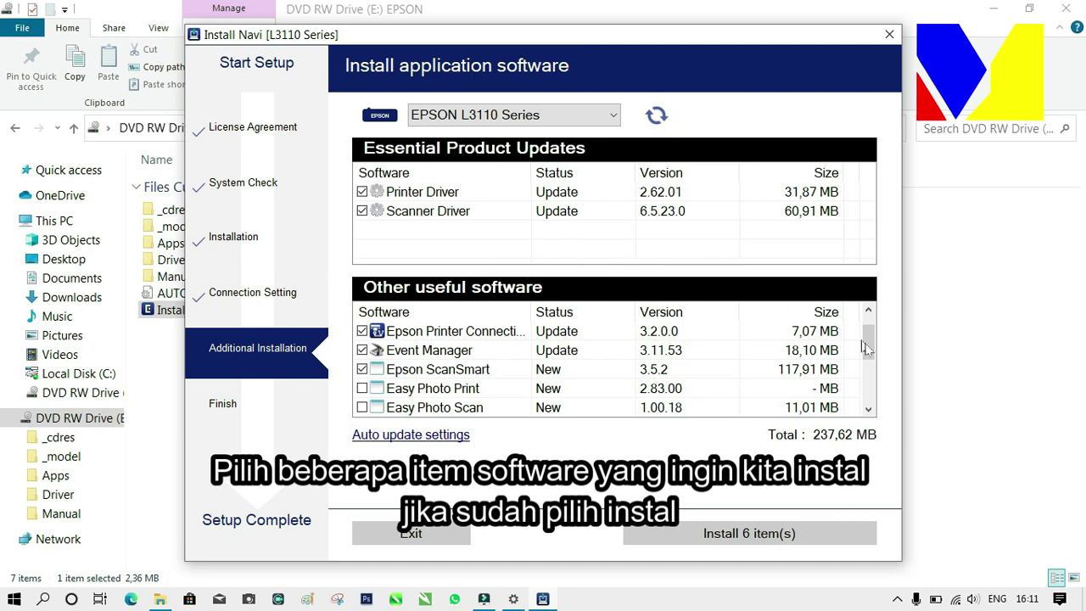
drag(866, 342, 865, 367)
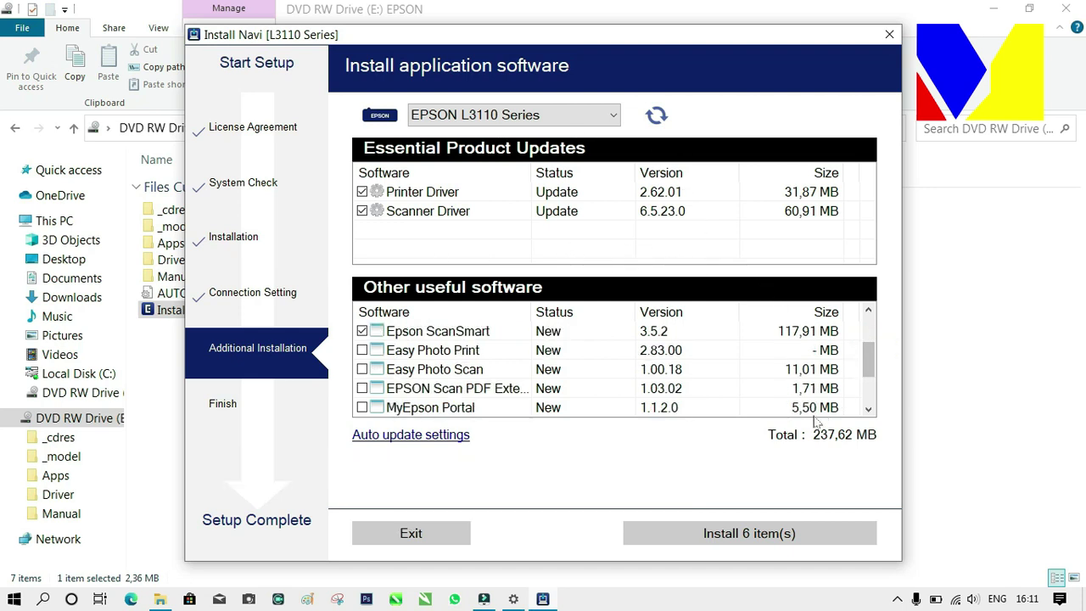
click(752, 534)
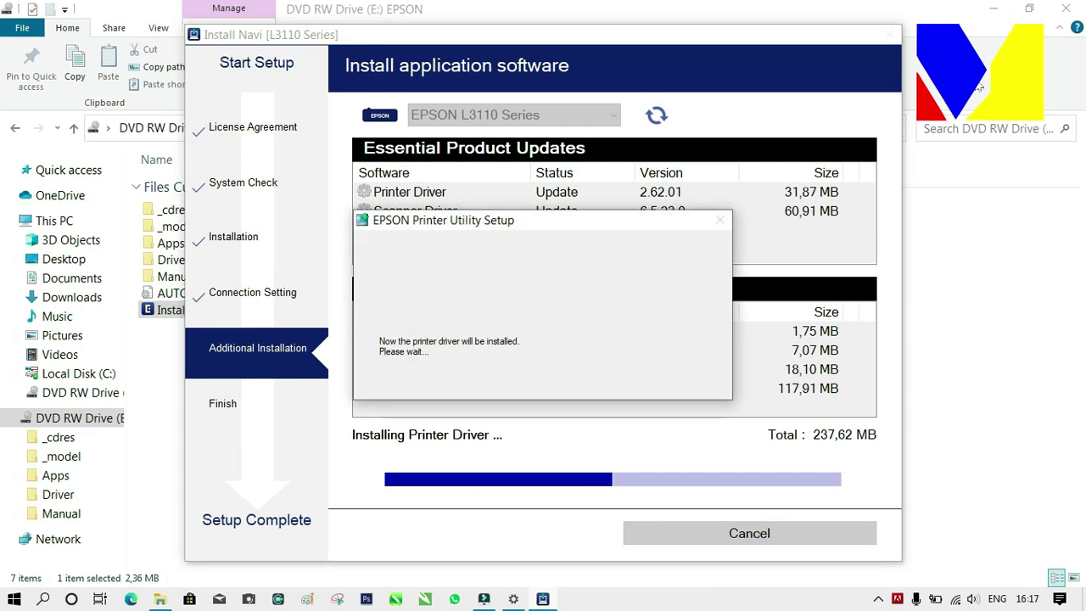
click(1001, 12)
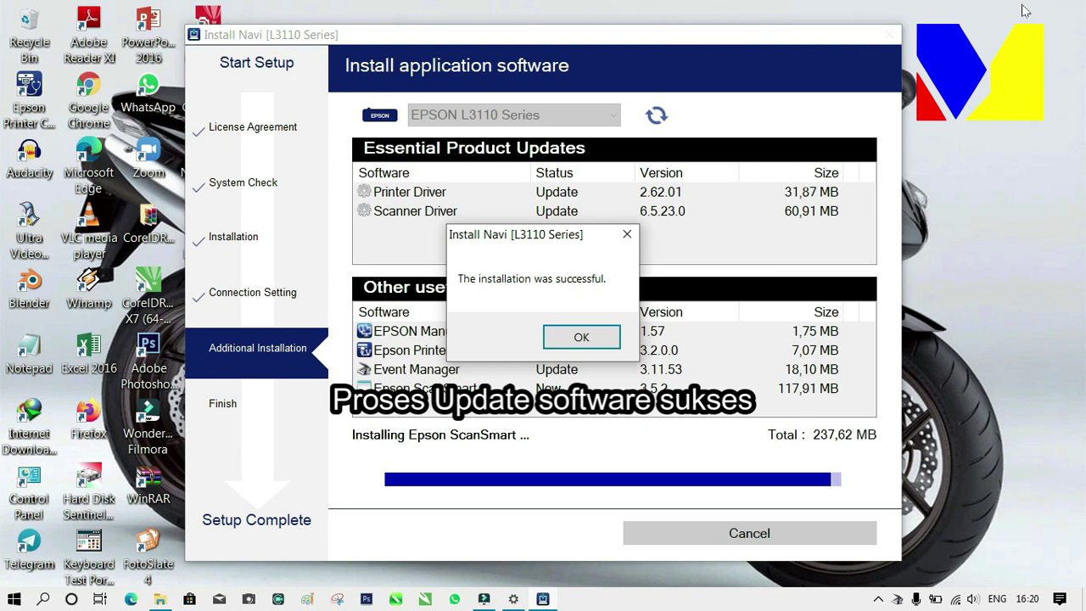
click(580, 339)
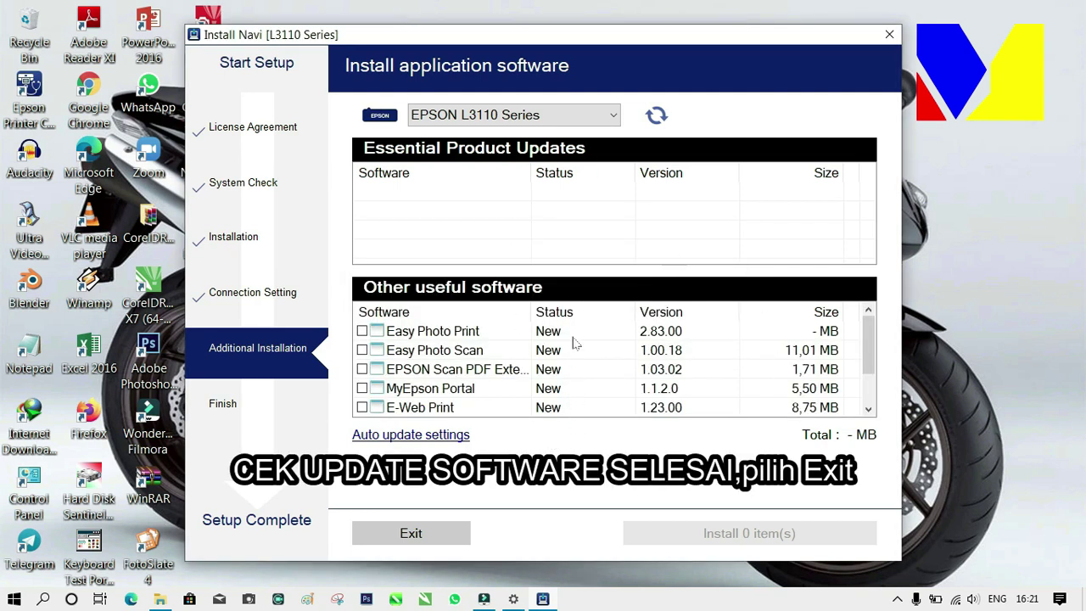
Exit the additional software installation without selecting more items and finish the printer setup.
click(434, 536)
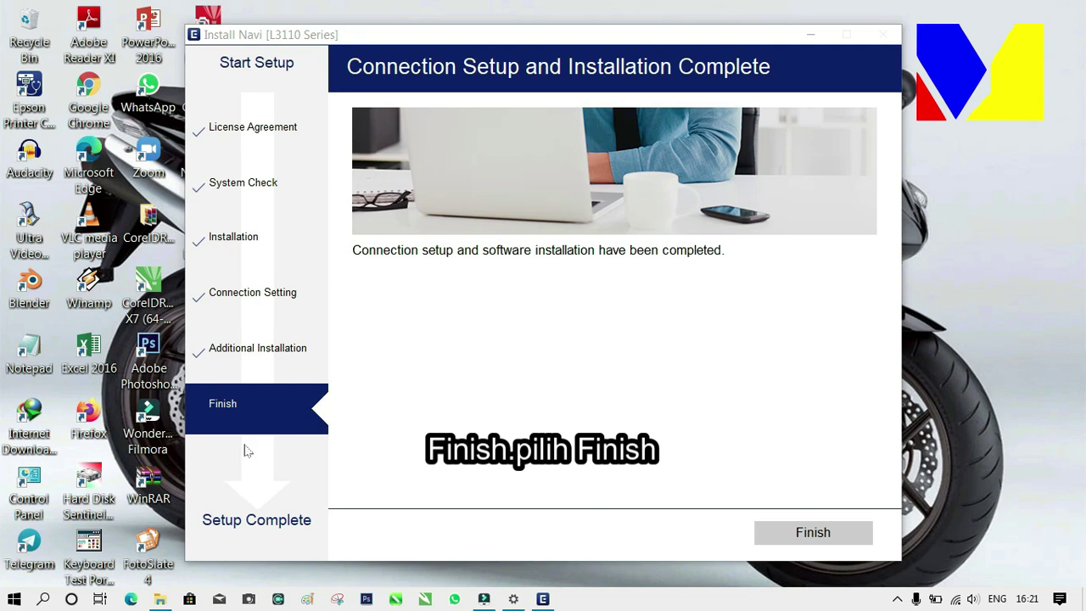
click(813, 532)
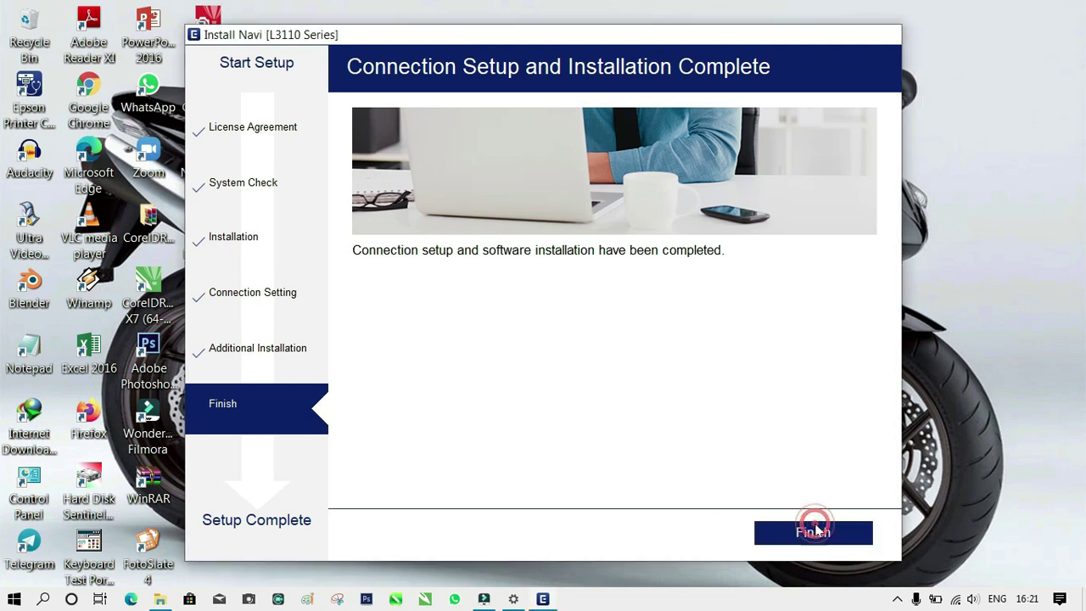